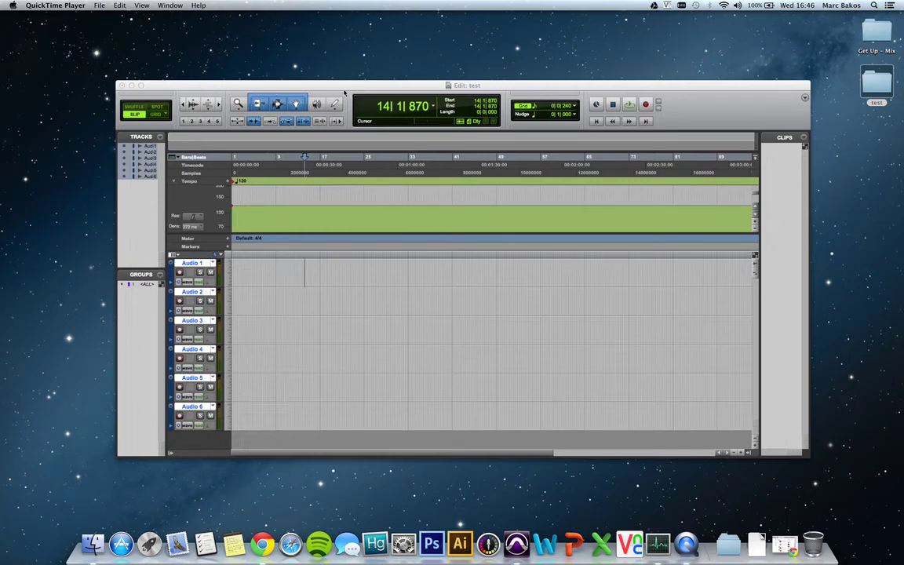
View the About Pro Tools credits and the clock, then dismiss the splash screen
{"action": "left_click", "coordinate": [312, 84]}
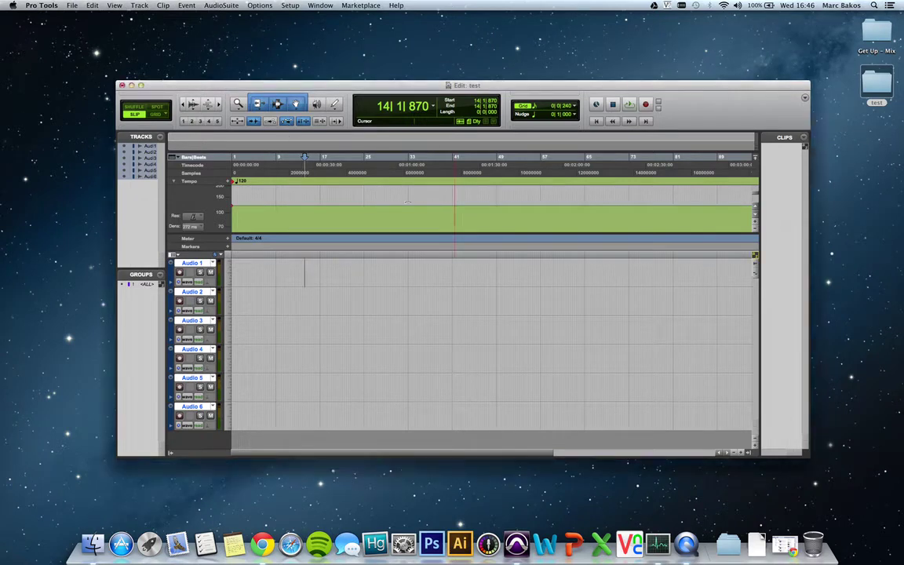
{"action": "left_click", "coordinate": [53, 6]}
{"action": "left_click", "coordinate": [399, 203]}
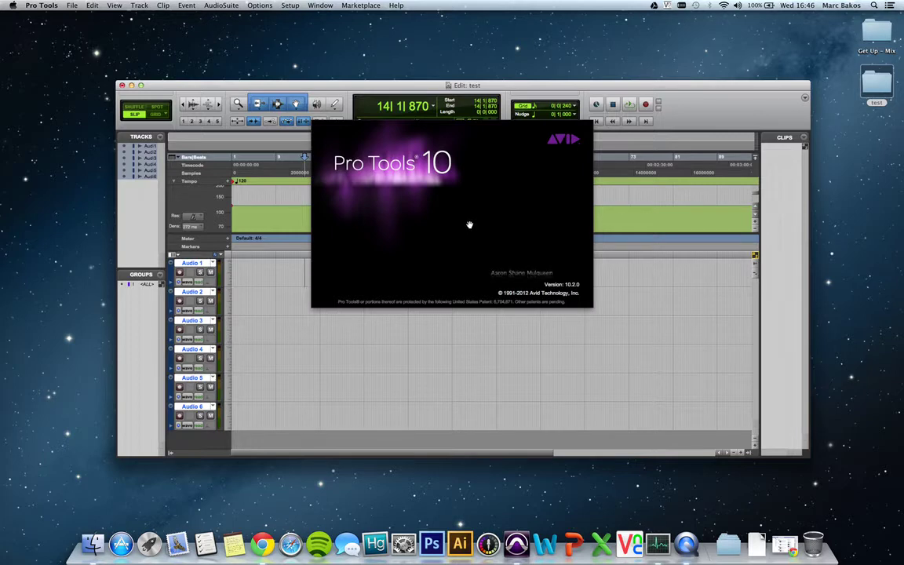
{"action": "left_click", "coordinate": [799, 6]}
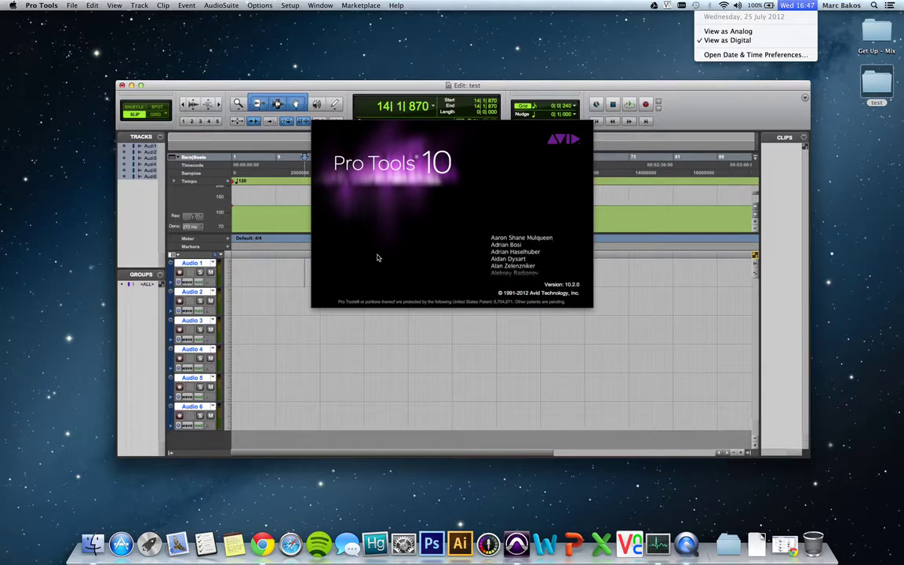
{"action": "left_click", "coordinate": [376, 257]}
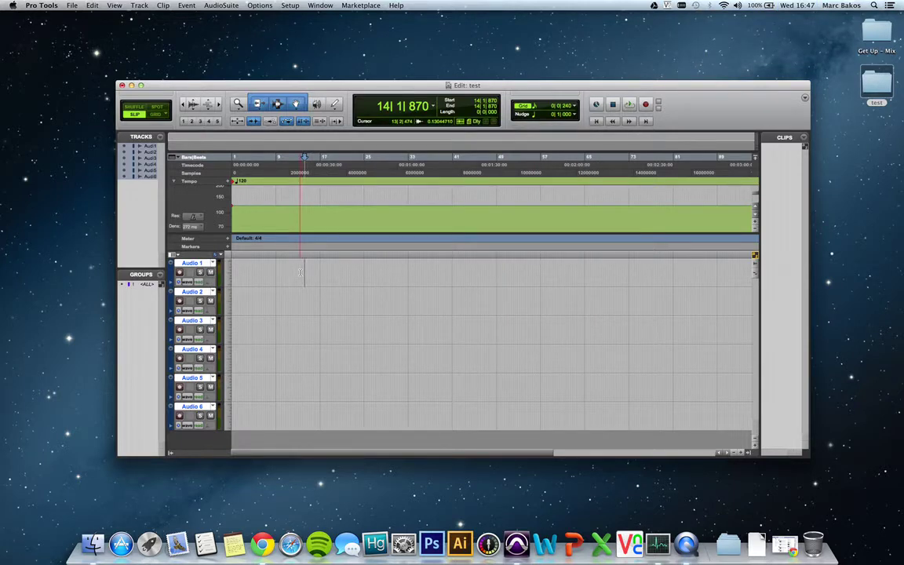
Clear a bars 13–21 selection on Audio 1–2, then open the Mix window and move it up-right
{"action": "left_click_drag", "start_coordinate": [300, 273], "coordinate": [349, 297]}
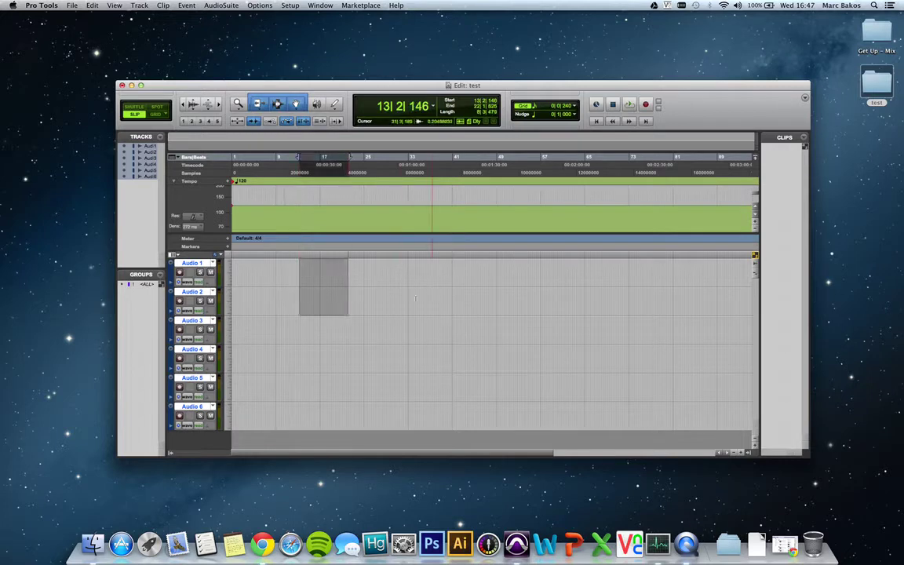
{"action": "left_click", "coordinate": [377, 273]}
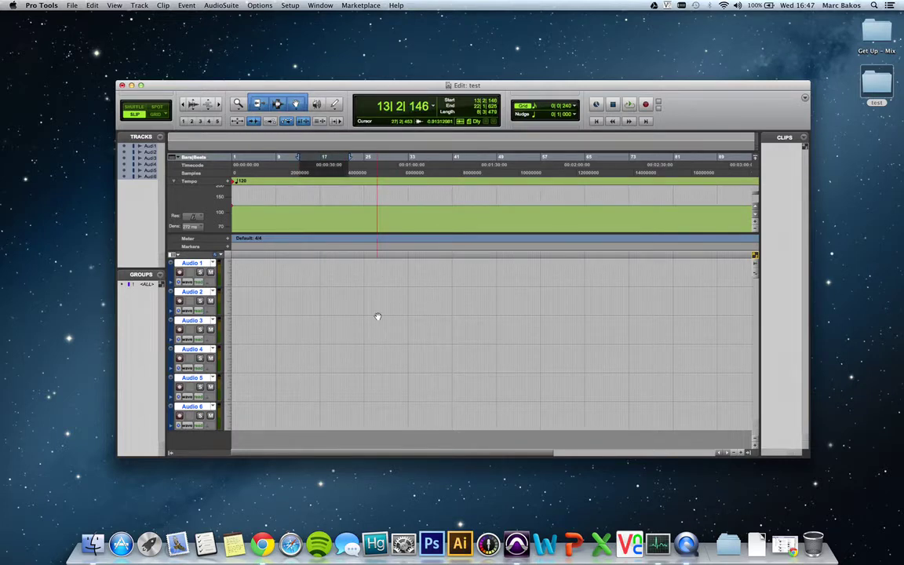
{"action": "key", "text": "super+equal"}
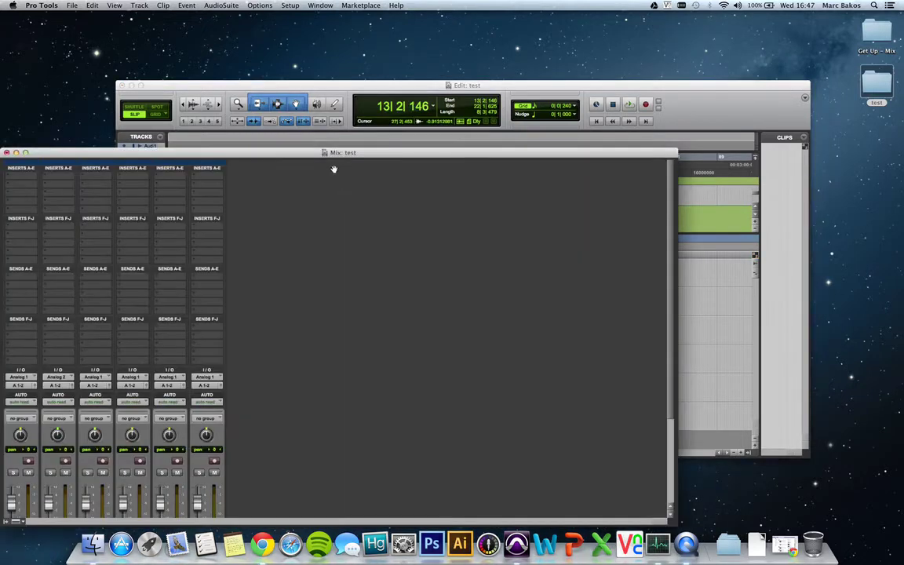
{"action": "left_click_drag", "start_coordinate": [330, 152], "coordinate": [506, 105]}
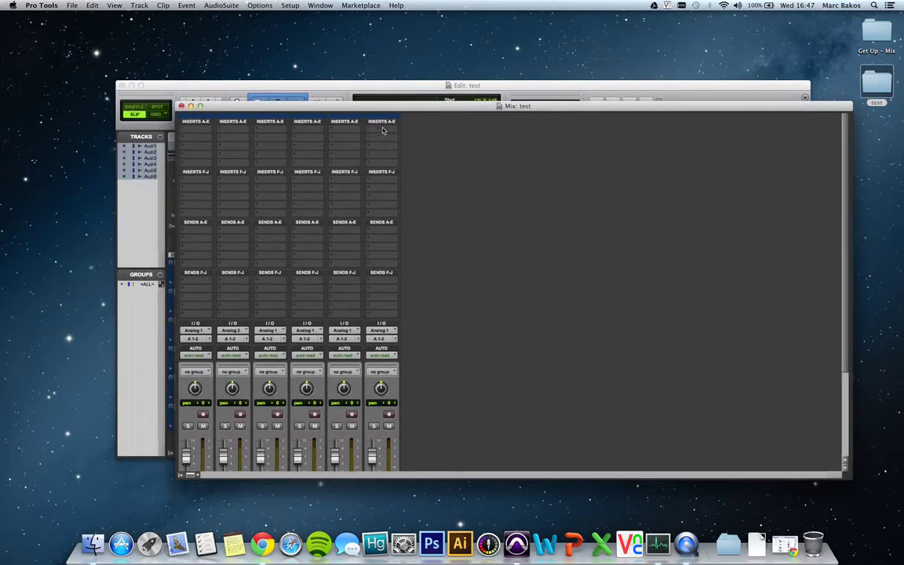
{"action": "left_click", "coordinate": [380, 130]}
{"action": "mouse_move", "coordinate": [398, 149]}
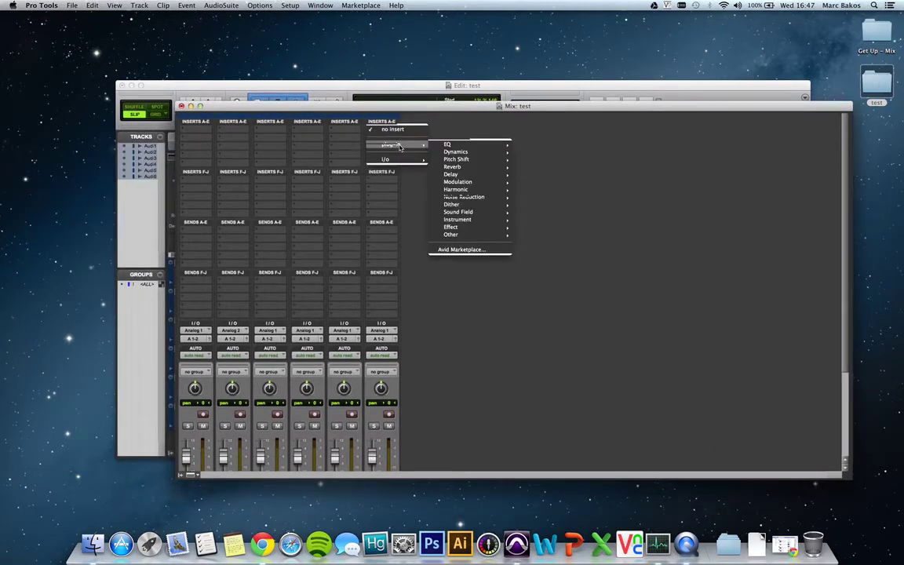
{"action": "mouse_move", "coordinate": [479, 154]}
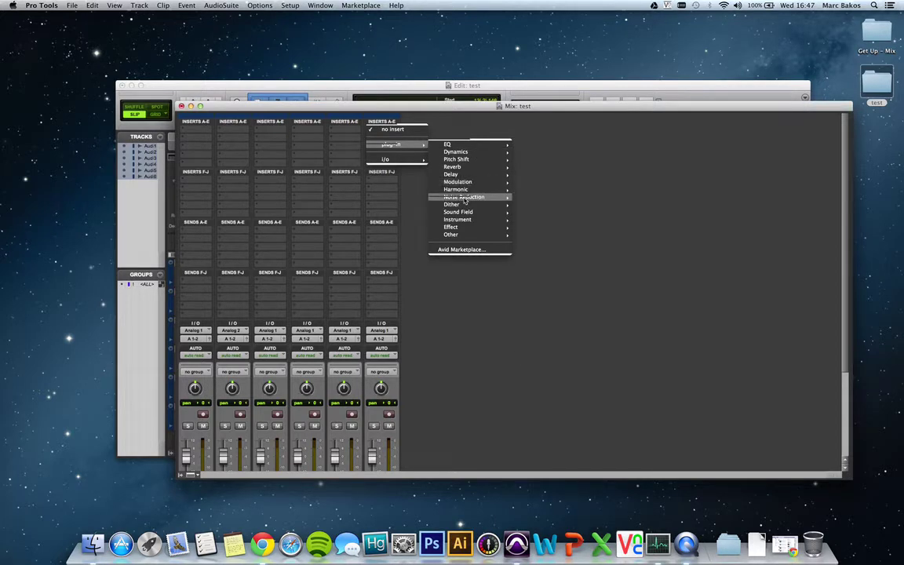
{"action": "mouse_move", "coordinate": [463, 200]}
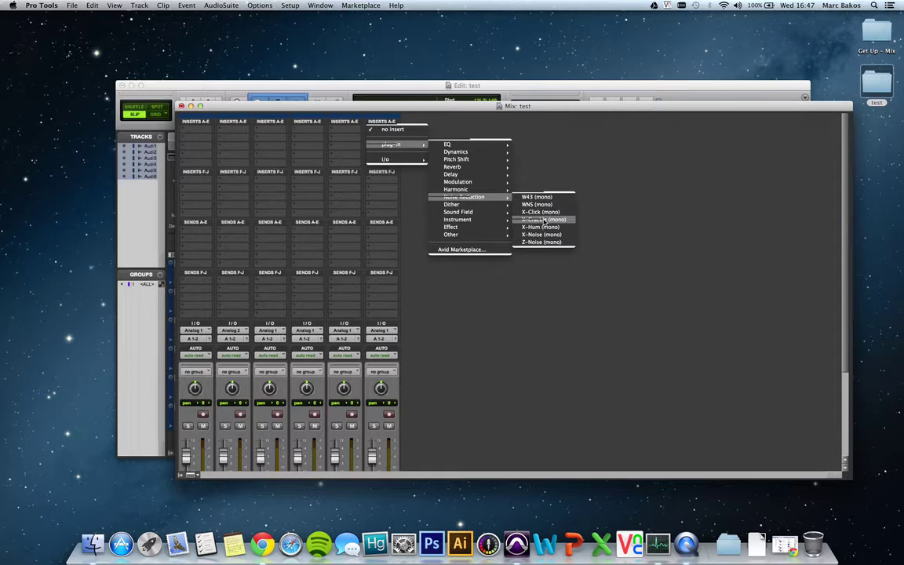
{"action": "left_click", "coordinate": [432, 120]}
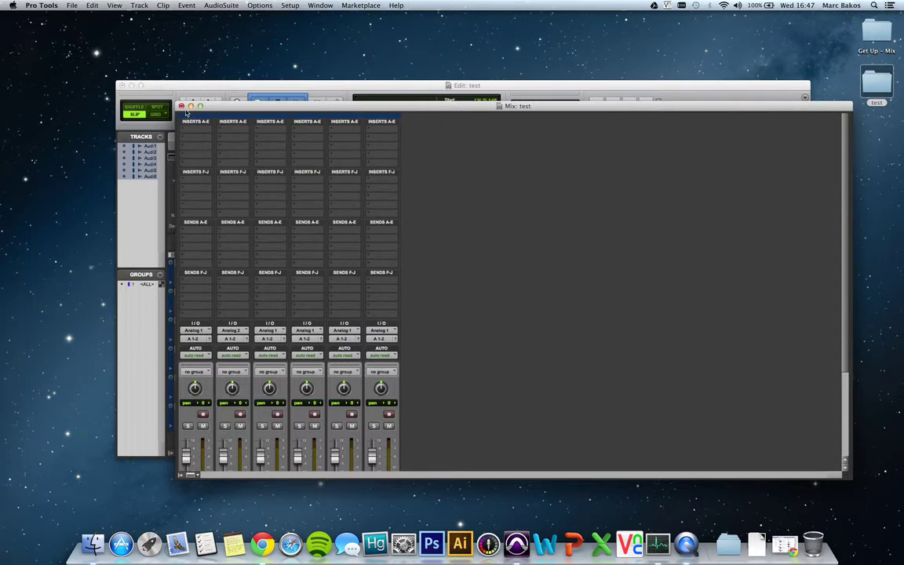
Close the Mix window, place the insertion near bar 6 on Audio 1, and raise the Edit window
{"action": "left_click", "coordinate": [182, 106]}
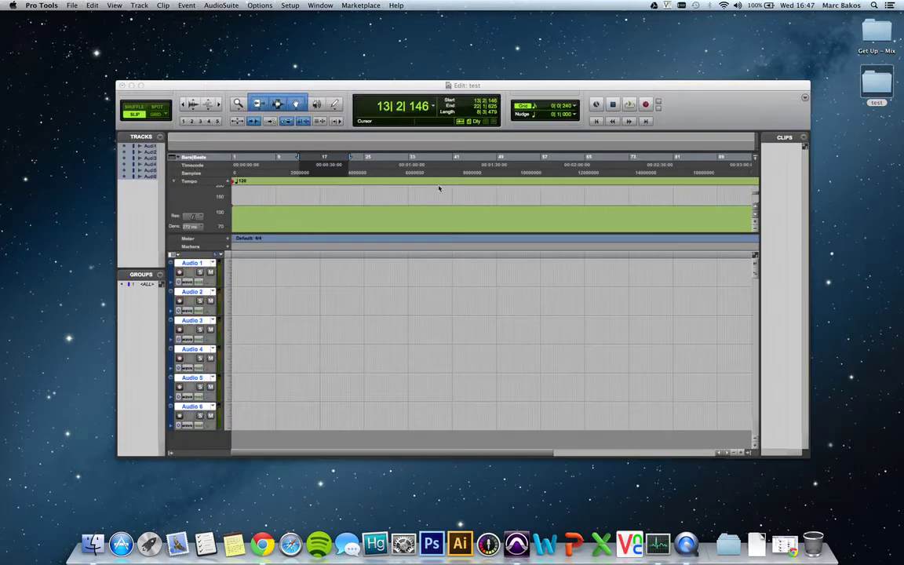
{"action": "left_click", "coordinate": [265, 271]}
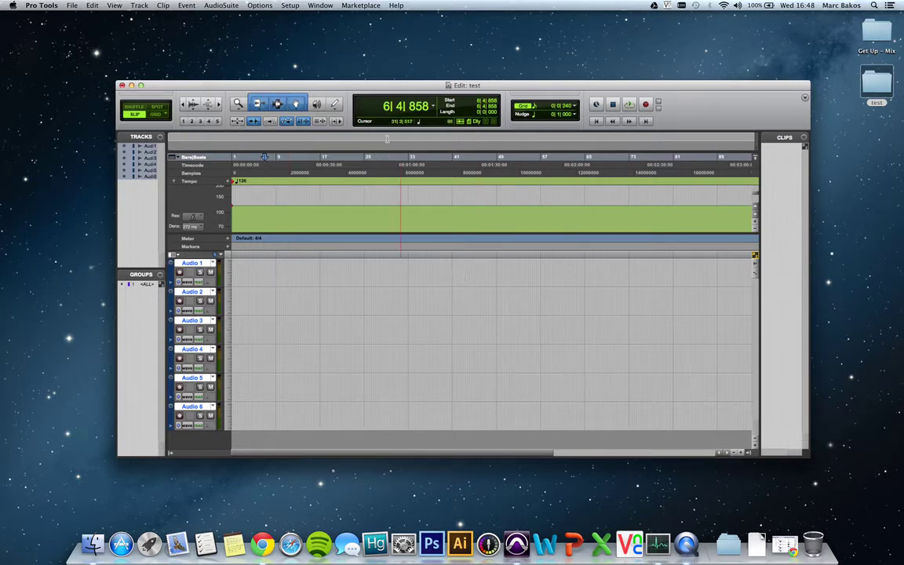
{"action": "left_click_drag", "start_coordinate": [410, 87], "coordinate": [407, 69]}
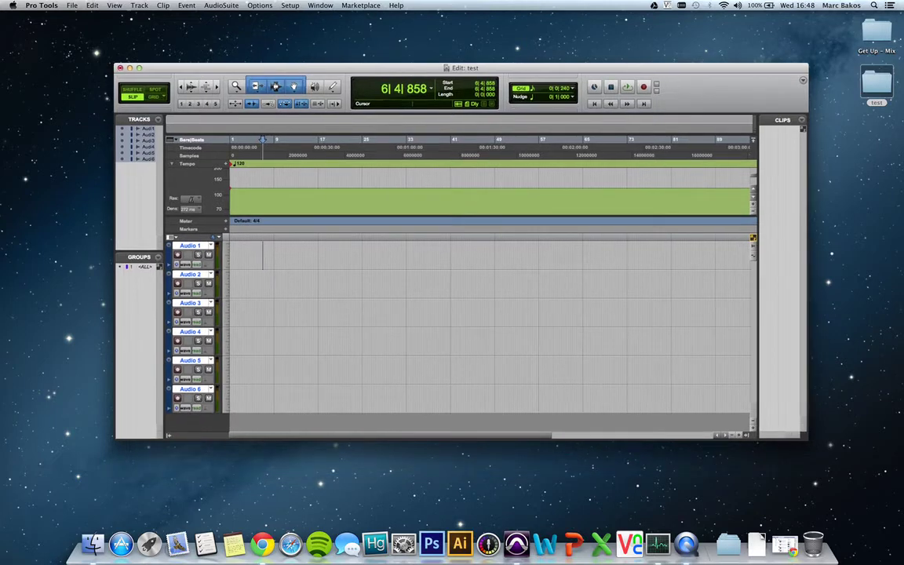
{"action": "left_click", "coordinate": [320, 5]}
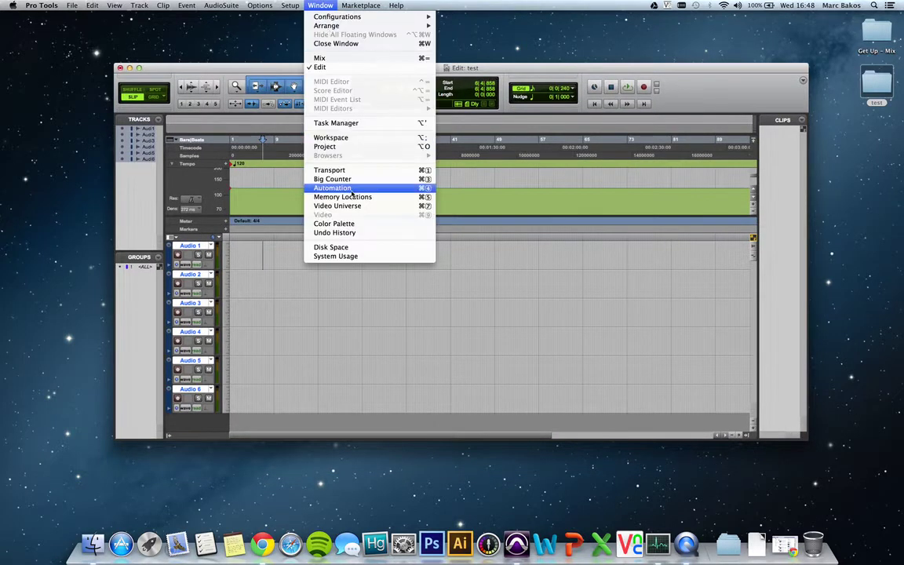
Show the System Usage meters at the screen top, clear a track selection, and reopen the Mix window
{"action": "left_click", "coordinate": [346, 256]}
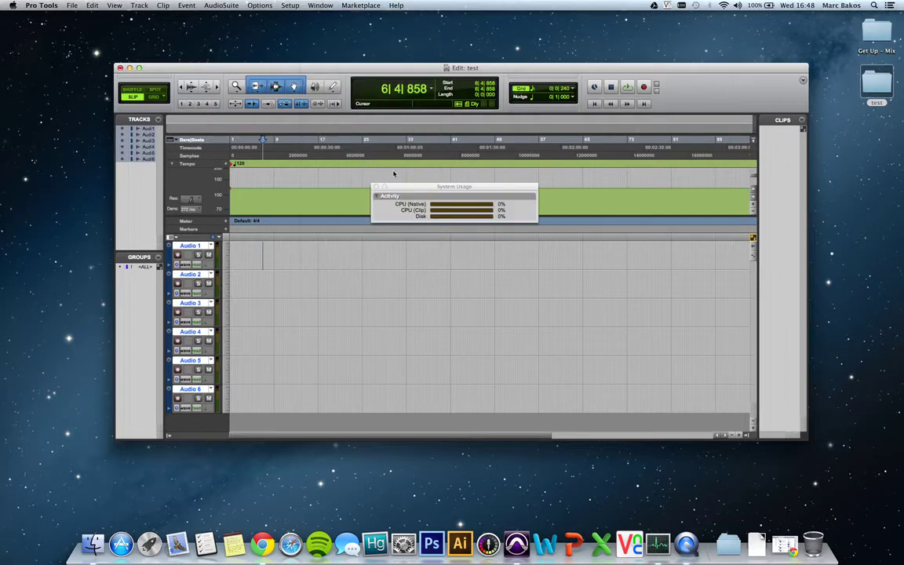
{"action": "left_click_drag", "start_coordinate": [404, 187], "coordinate": [599, 27]}
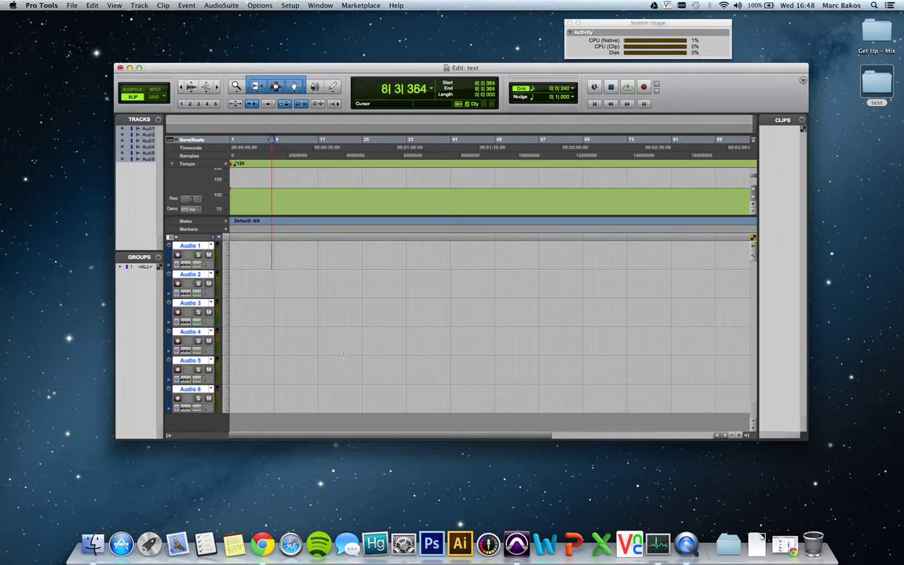
{"action": "left_click_drag", "start_coordinate": [272, 249], "coordinate": [349, 383]}
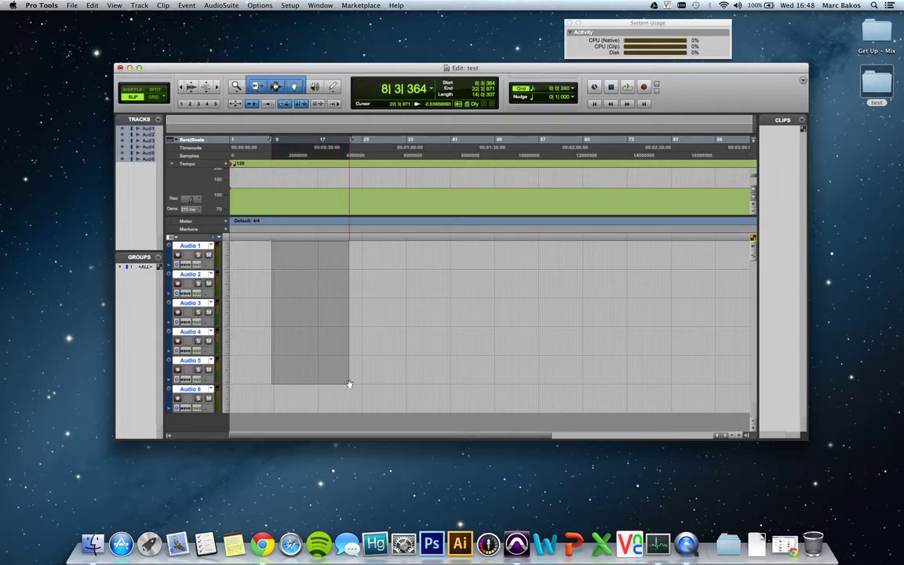
{"action": "left_click", "coordinate": [346, 283]}
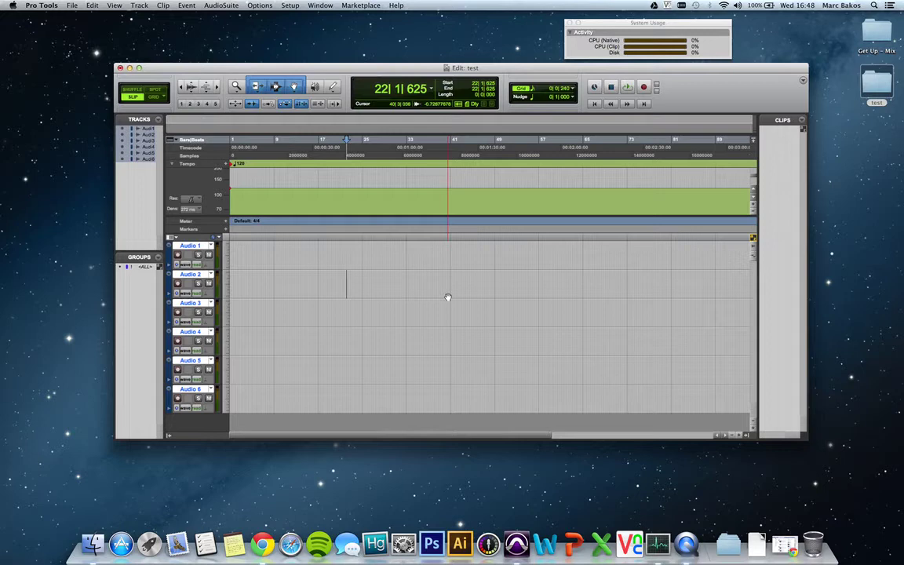
{"action": "key", "text": "super+equal"}
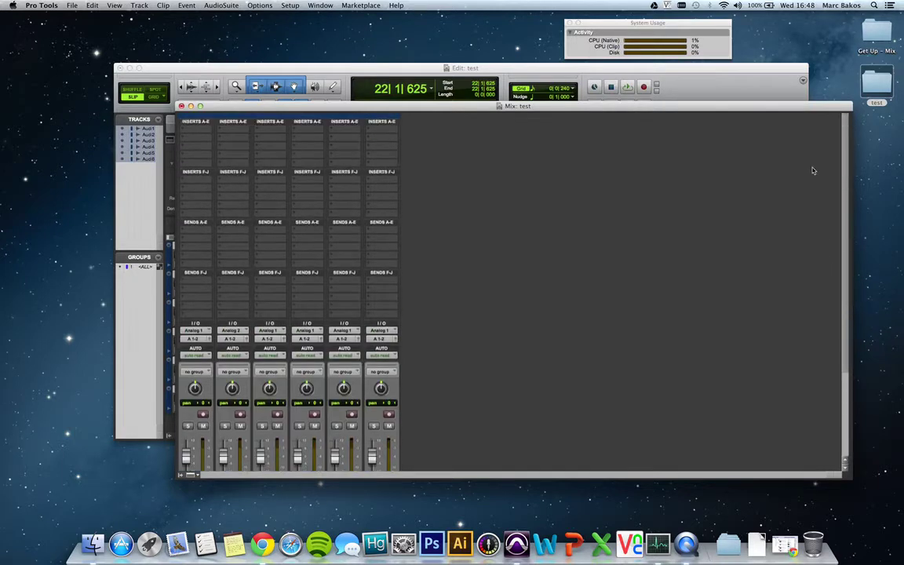
{"action": "left_click", "coordinate": [182, 106]}
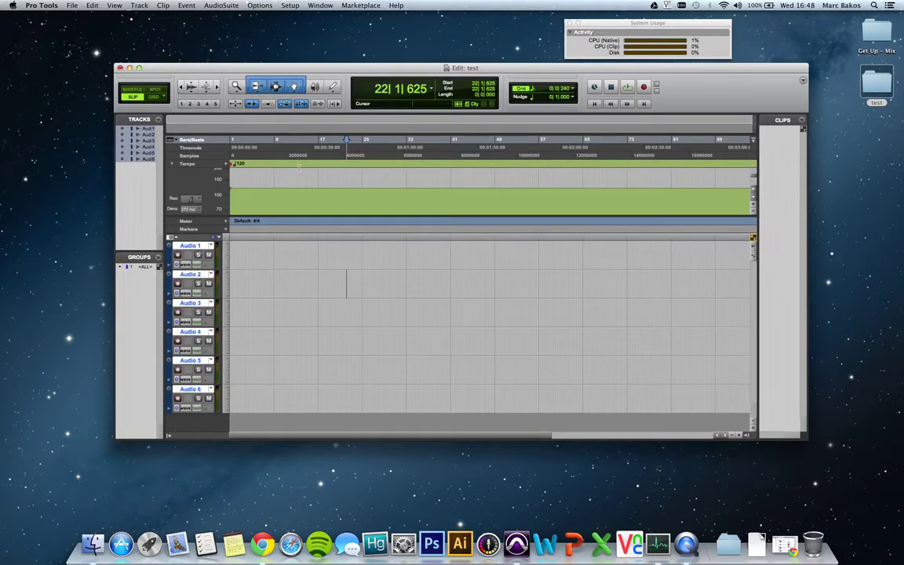
{"action": "key", "text": "super+equal"}
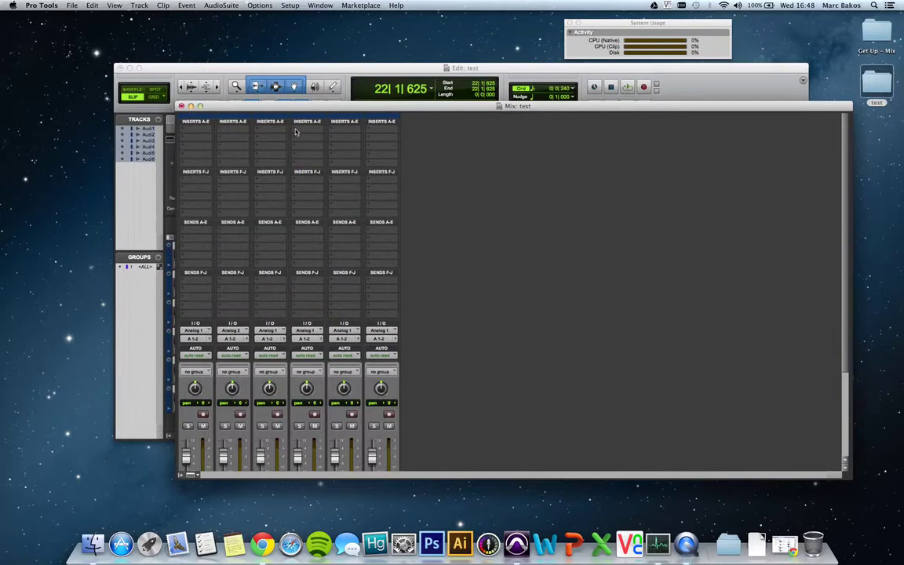
{"action": "left_click", "coordinate": [308, 140]}
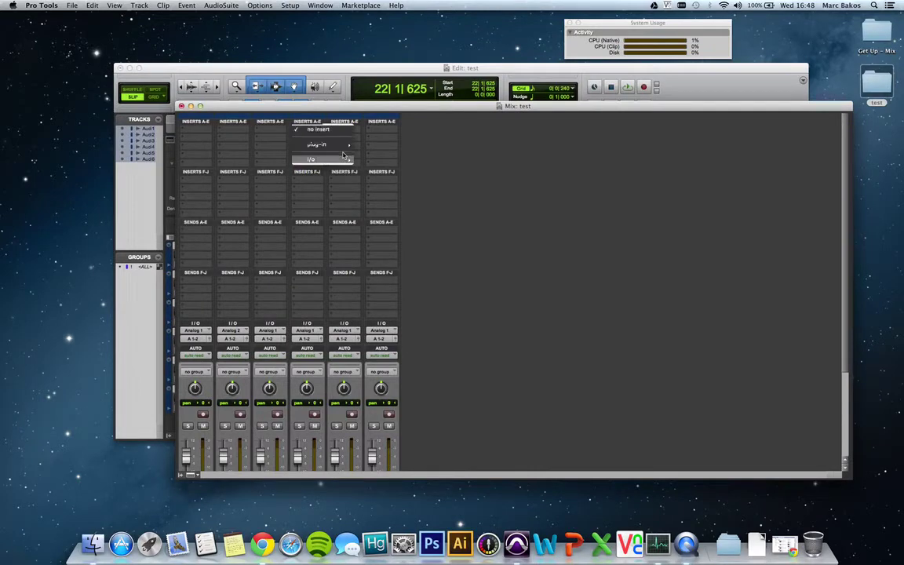
{"action": "mouse_move", "coordinate": [343, 155]}
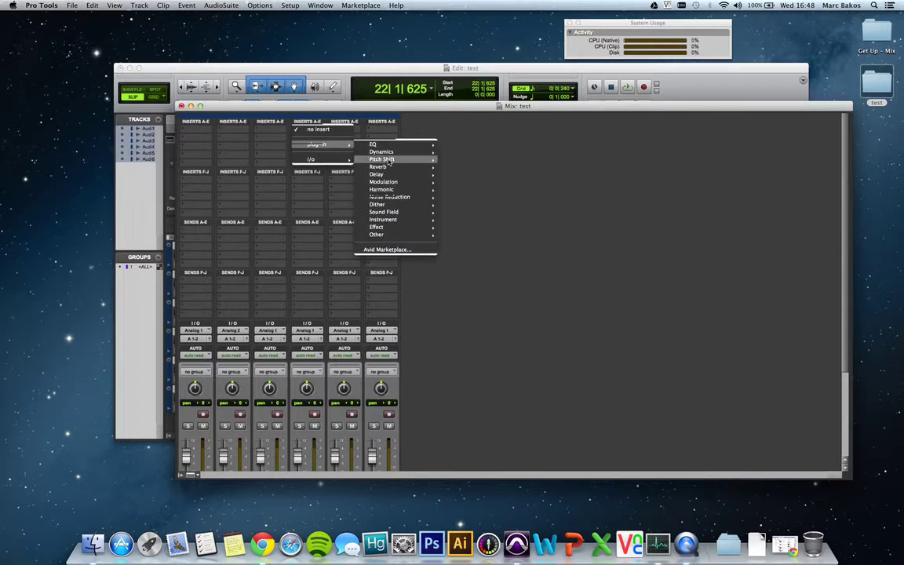
{"action": "mouse_move", "coordinate": [392, 159]}
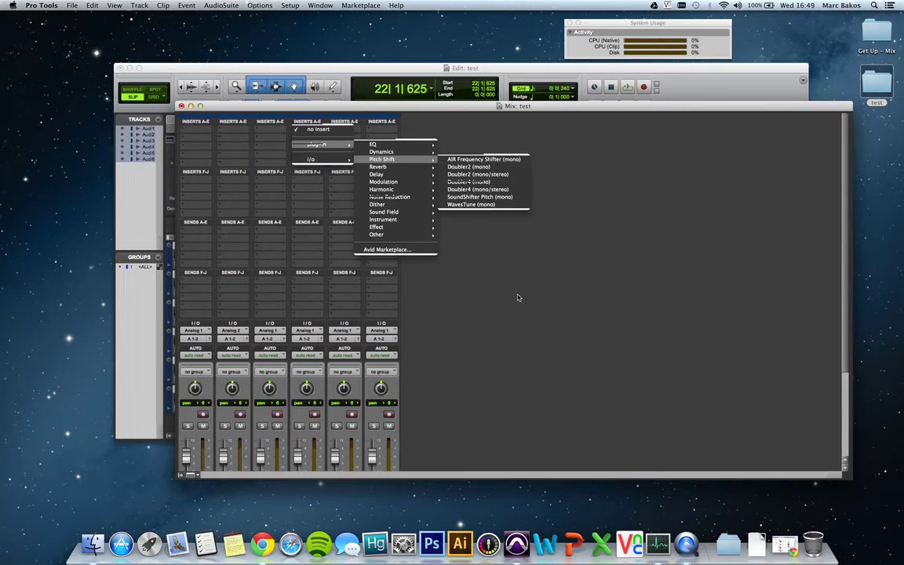
{"action": "left_click", "coordinate": [462, 377]}
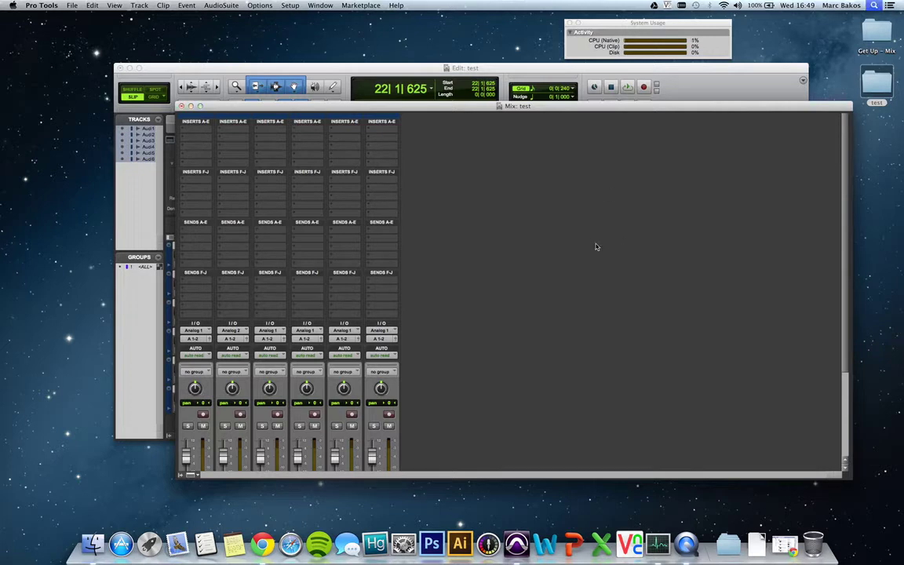
Try Spotlight searches for 'quic' and 'cal', clear them, and open Notification Center
{"action": "type", "text": "quic"}
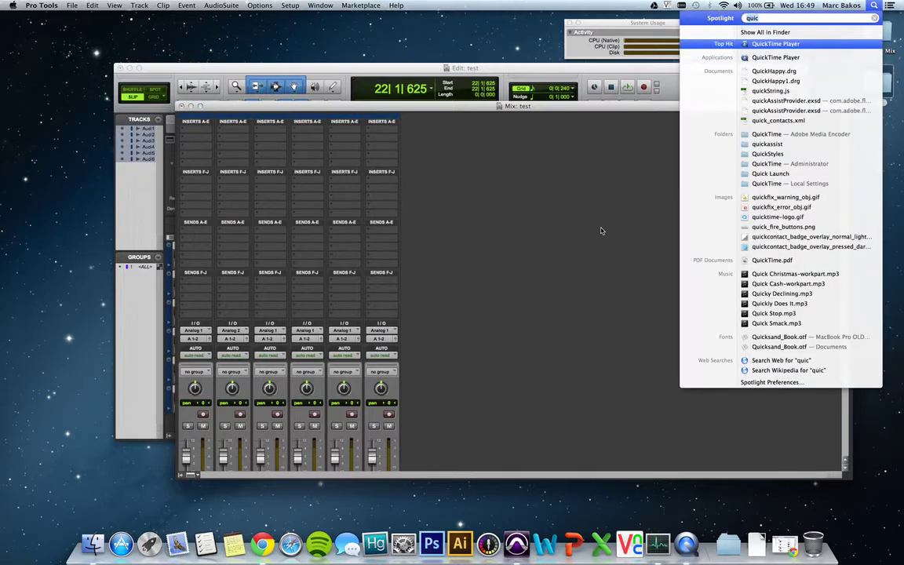
{"action": "key", "text": "BackSpace"}
{"action": "key", "text": "BackSpace"}
{"action": "key", "text": "BackSpace"}
{"action": "key", "text": "BackSpace"}
{"action": "type", "text": "cal"}
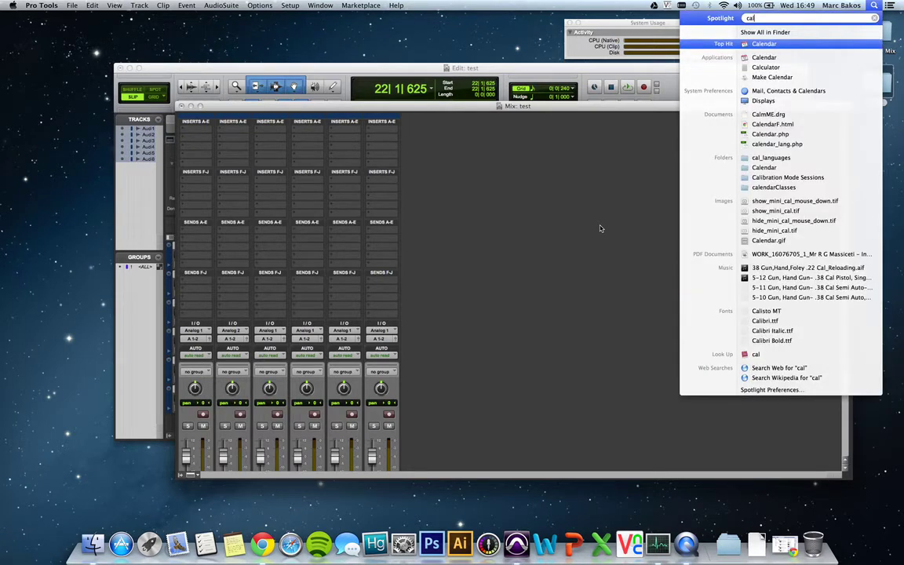
{"action": "key", "text": "Escape"}
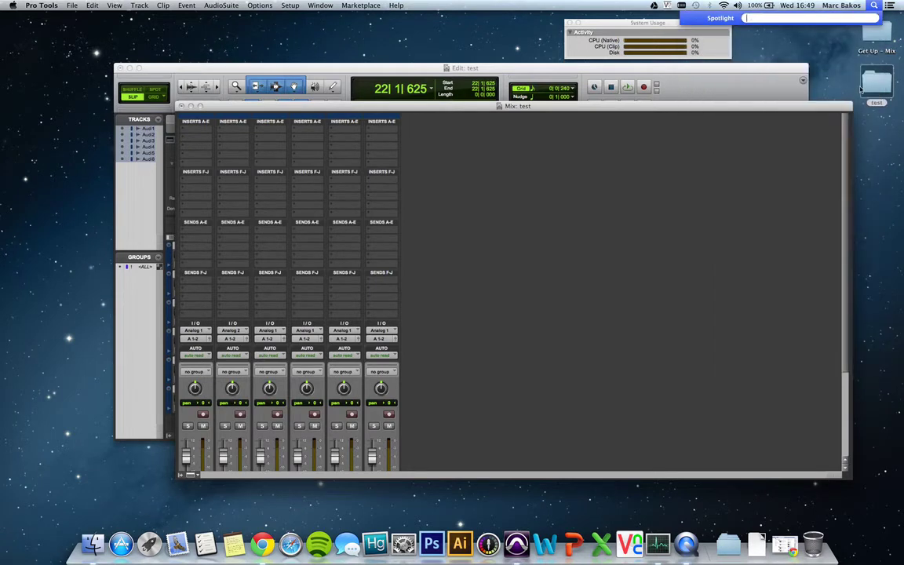
{"action": "left_click", "coordinate": [890, 6]}
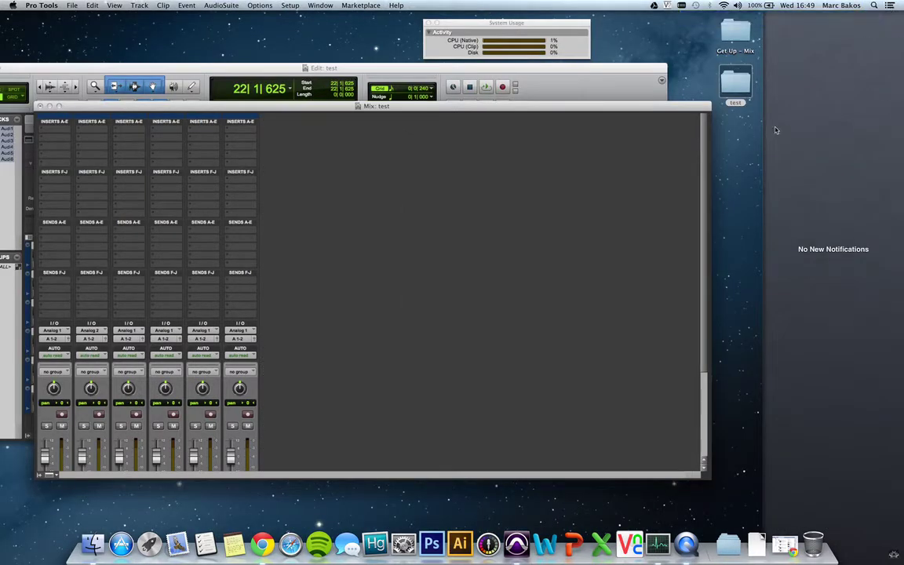
Close Notification Center to return to the Pro Tools windows
{"action": "left_click", "coordinate": [889, 6]}
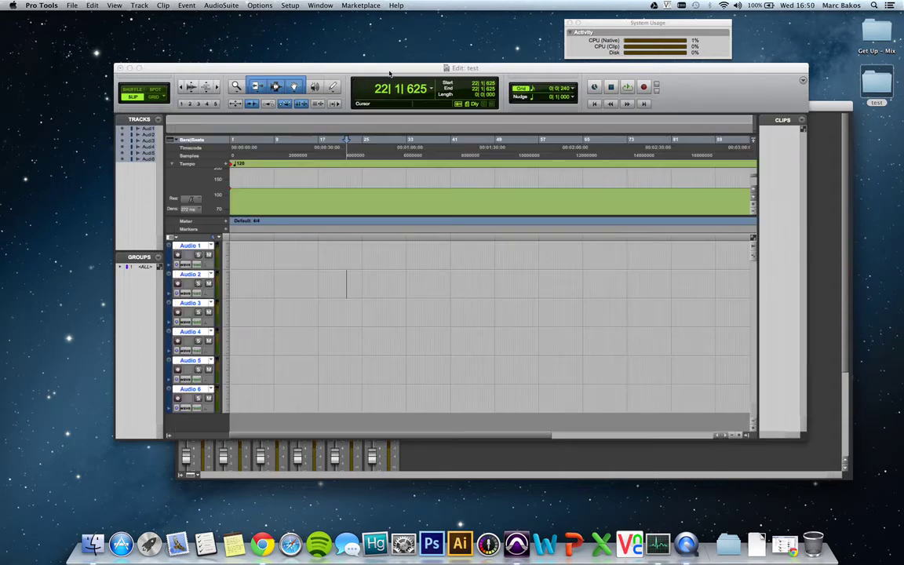
Close the Mix window and move the Edit window back toward the centre
{"action": "left_click_drag", "start_coordinate": [389, 73], "coordinate": [307, 41]}
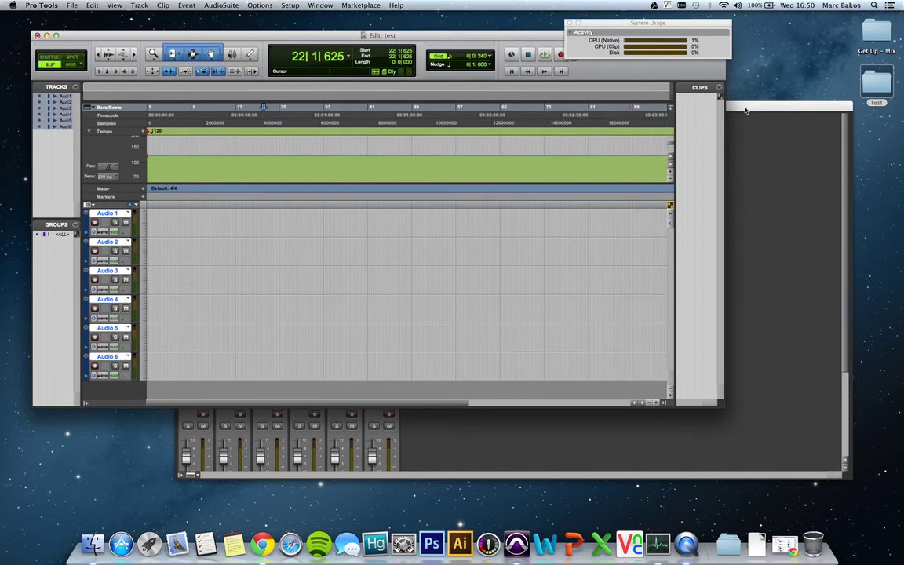
{"action": "left_click_drag", "start_coordinate": [745, 110], "coordinate": [740, 126]}
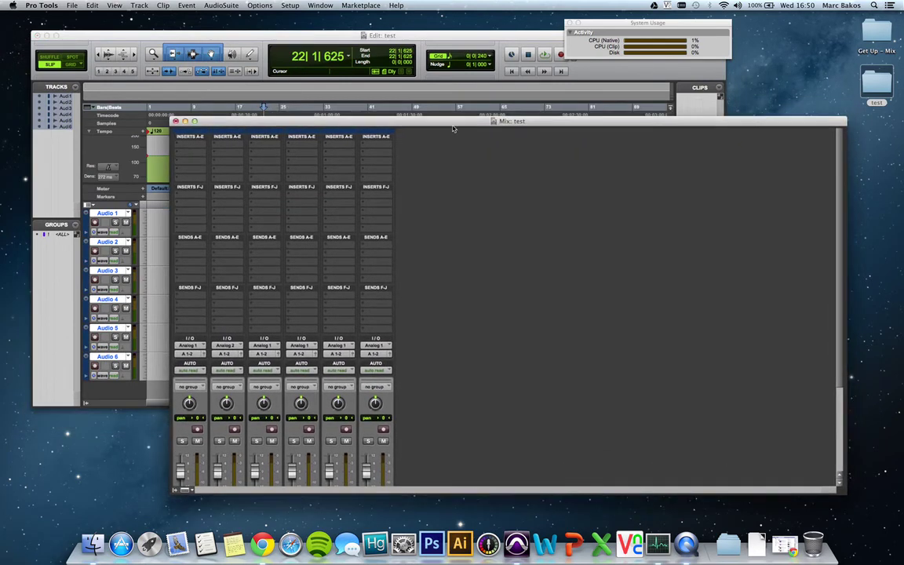
{"action": "left_click", "coordinate": [175, 121]}
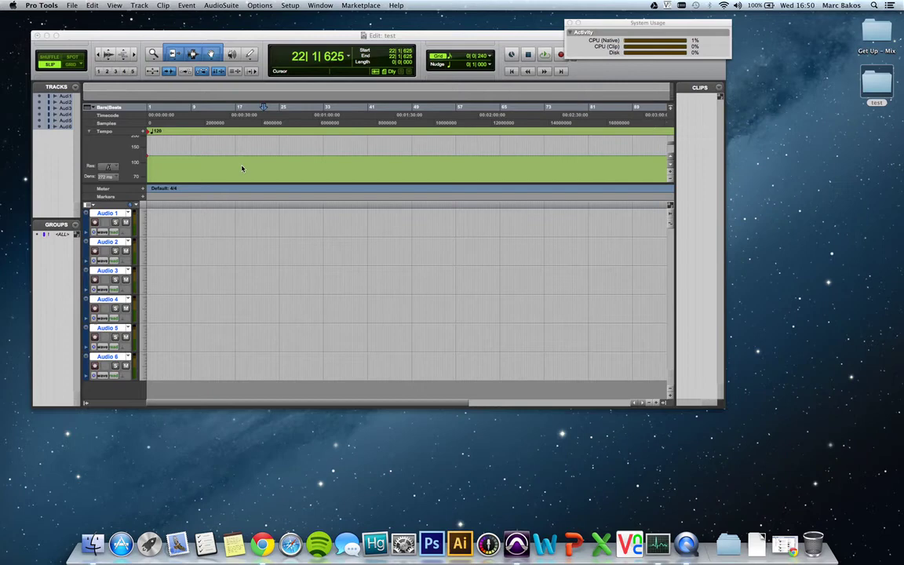
{"action": "left_click_drag", "start_coordinate": [278, 34], "coordinate": [365, 74]}
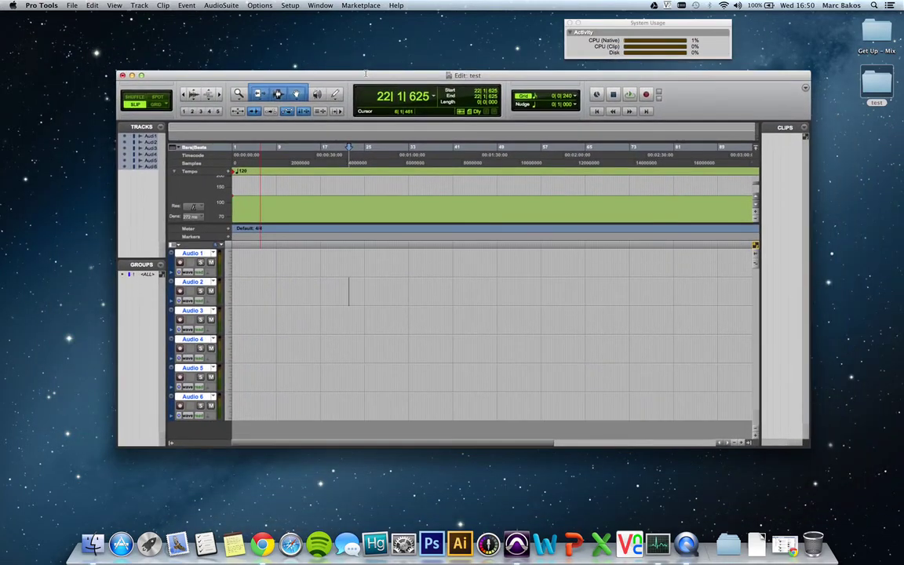
Set the insertion point at bar 17 on Audio 1 and play briefly from there
{"action": "left_click", "coordinate": [320, 266]}
{"action": "key", "text": "space"}
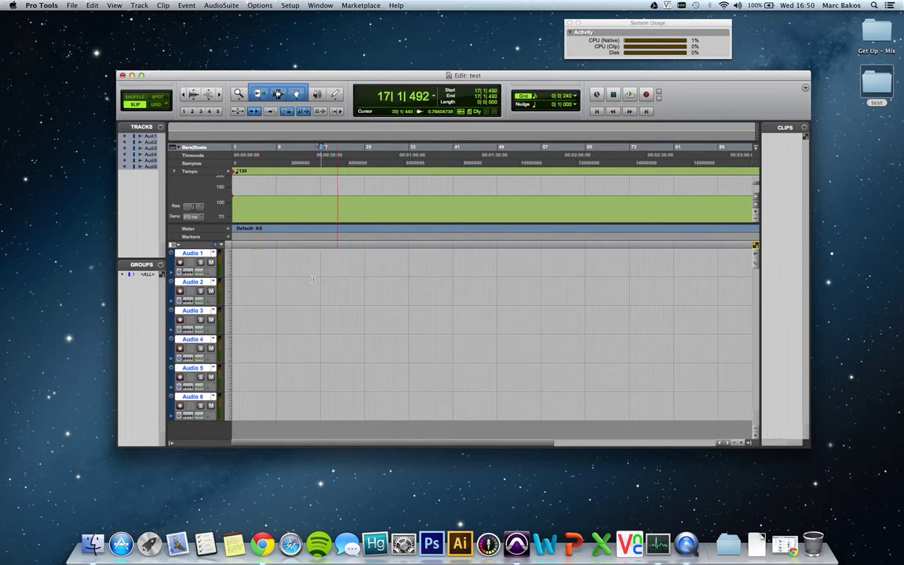
{"action": "key", "text": "space"}
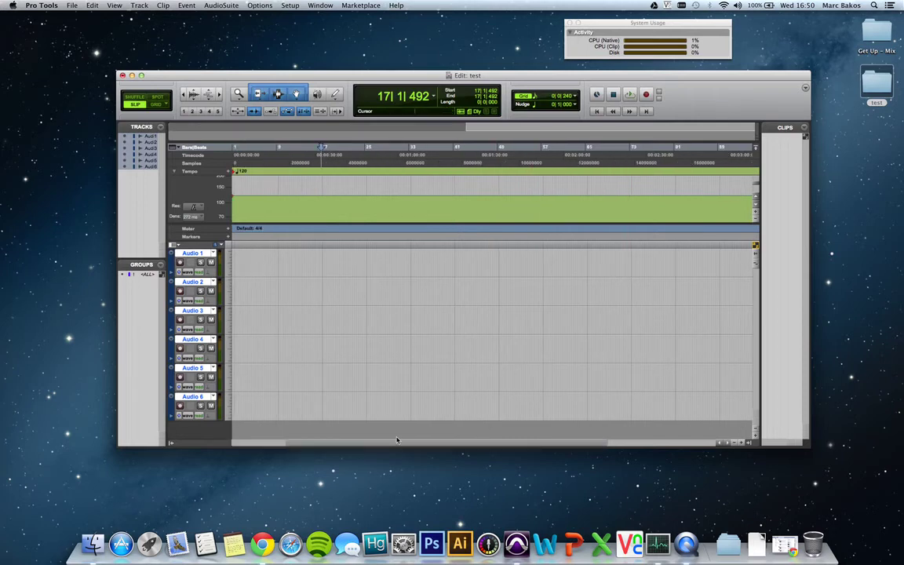
Open a Finder window, move it higher and make it taller
{"action": "left_click", "coordinate": [93, 552]}
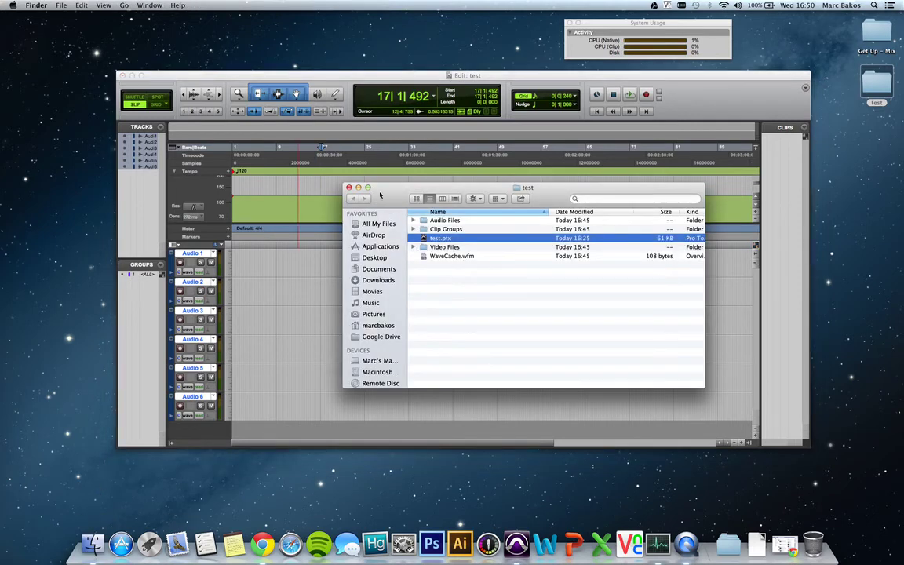
{"action": "left_click_drag", "start_coordinate": [379, 195], "coordinate": [377, 147]}
{"action": "left_click_drag", "start_coordinate": [492, 338], "coordinate": [493, 420]}
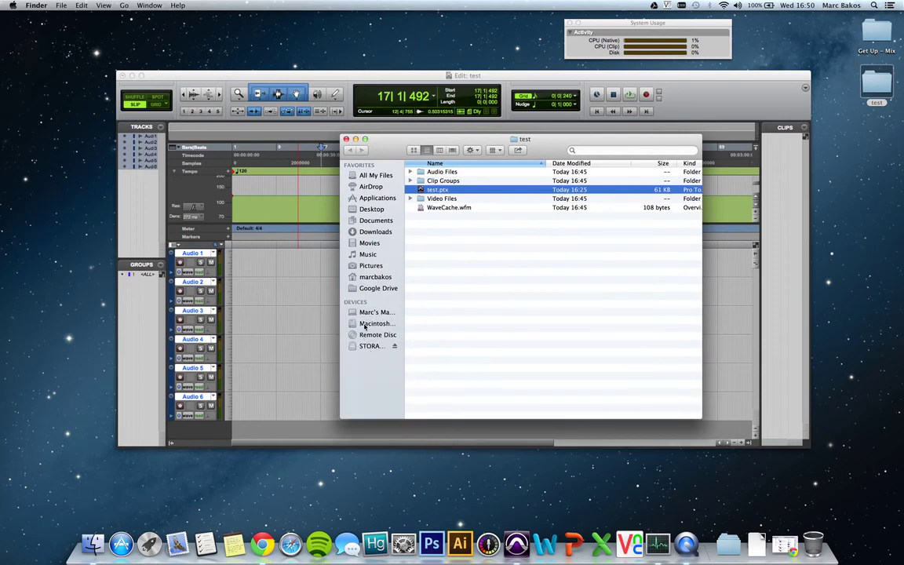
Open Macintosh HD's Incompatible Software folder, select all its files, then deselect them
{"action": "left_click", "coordinate": [369, 324]}
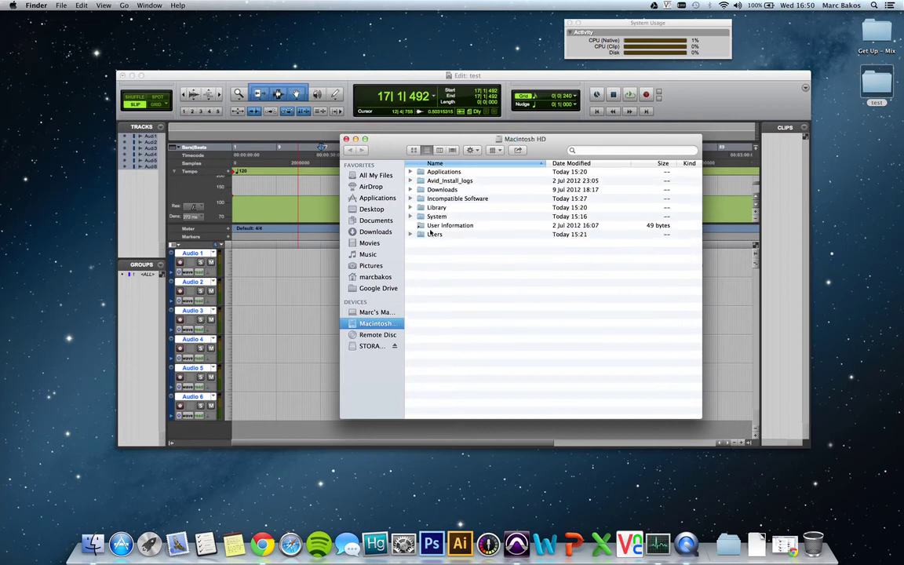
{"action": "left_click", "coordinate": [432, 201]}
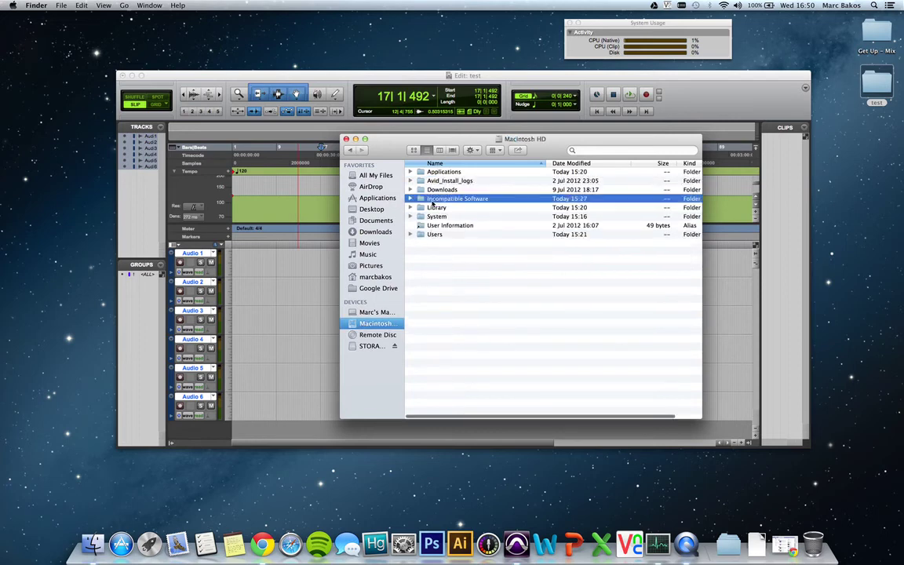
{"action": "double_click", "coordinate": [522, 200]}
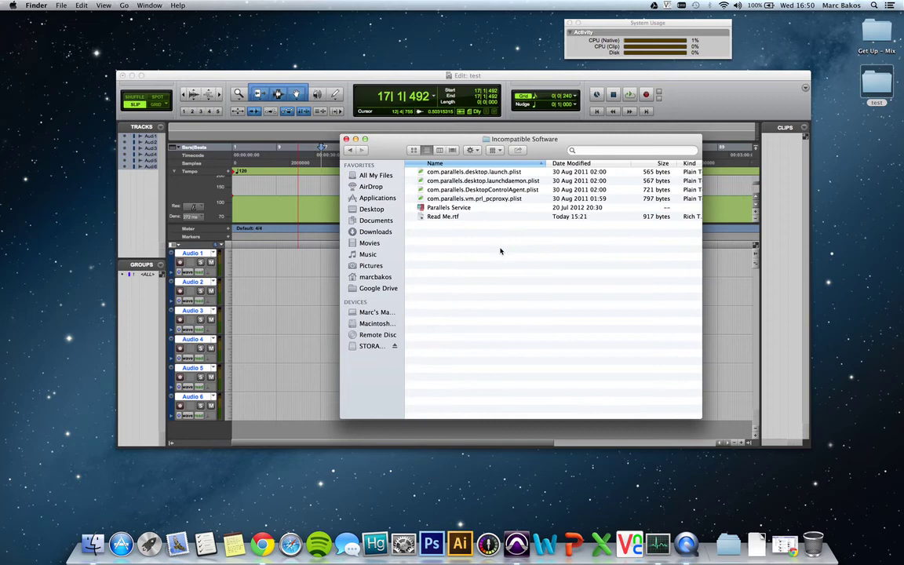
{"action": "key", "text": "super+a"}
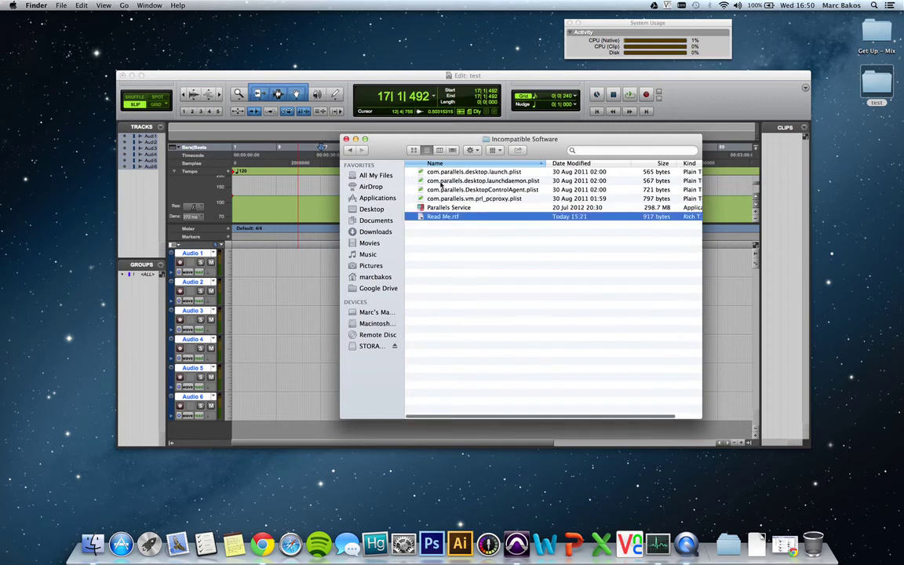
{"action": "left_click", "coordinate": [517, 282]}
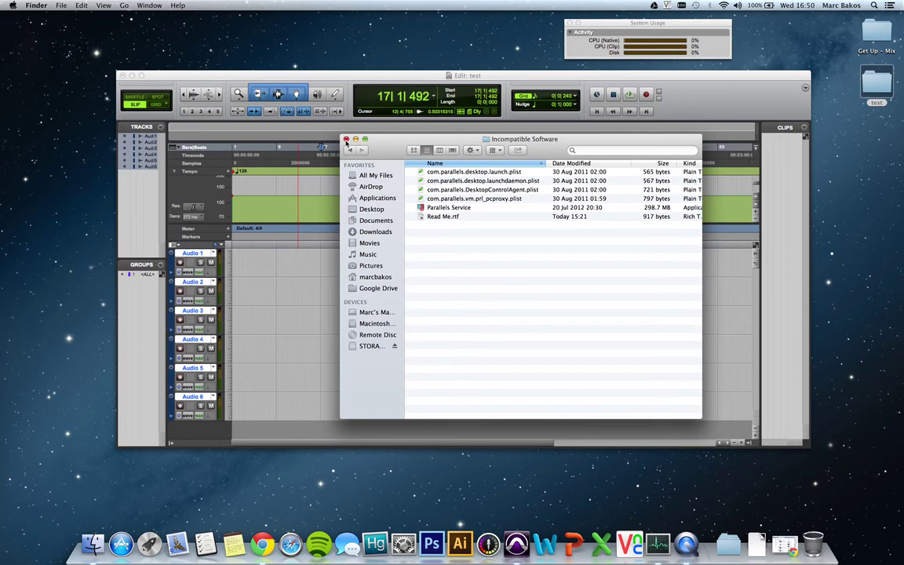
Close the Finder window, return to Pro Tools, and move the System Usage meter near the top
{"action": "key", "text": "super+w"}
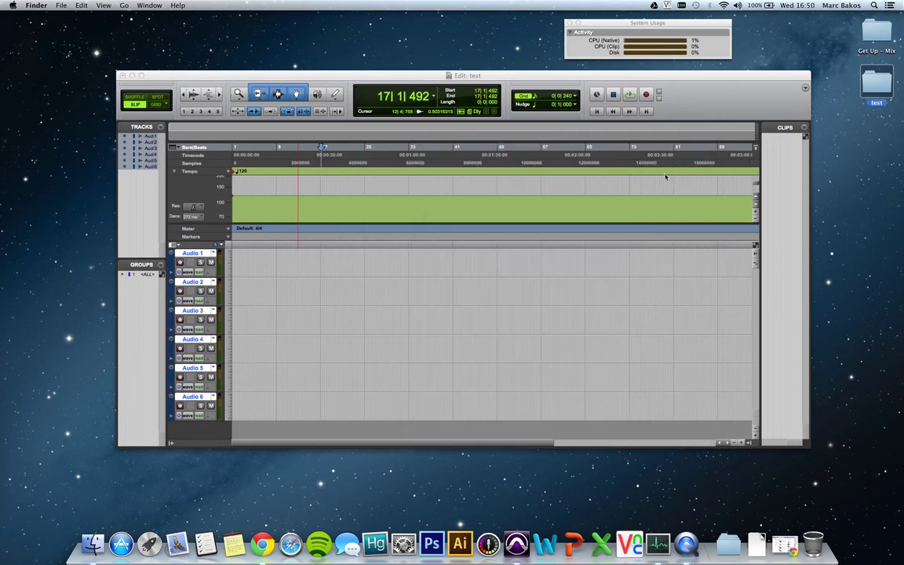
{"action": "left_click", "coordinate": [630, 81]}
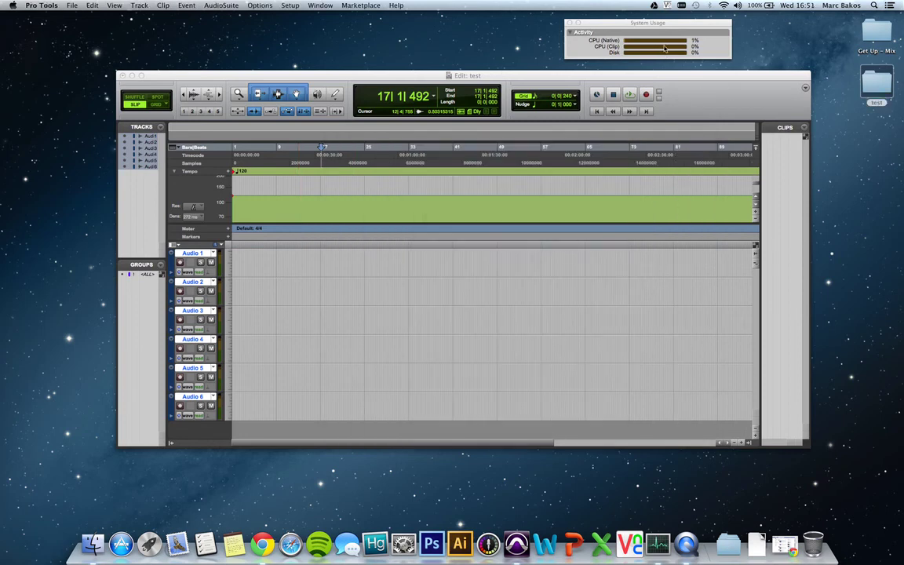
{"action": "left_click_drag", "start_coordinate": [655, 24], "coordinate": [623, 53]}
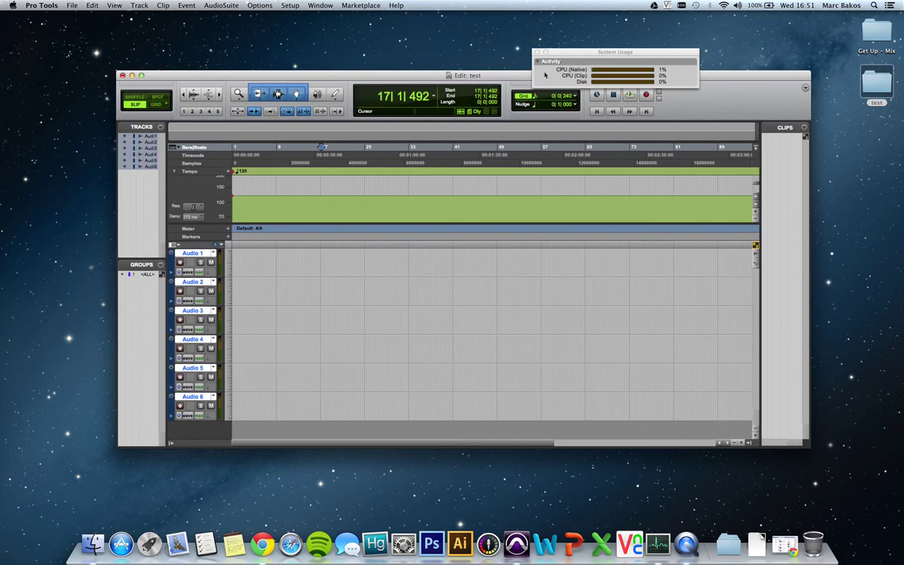
{"action": "left_click_drag", "start_coordinate": [567, 51], "coordinate": [503, 22]}
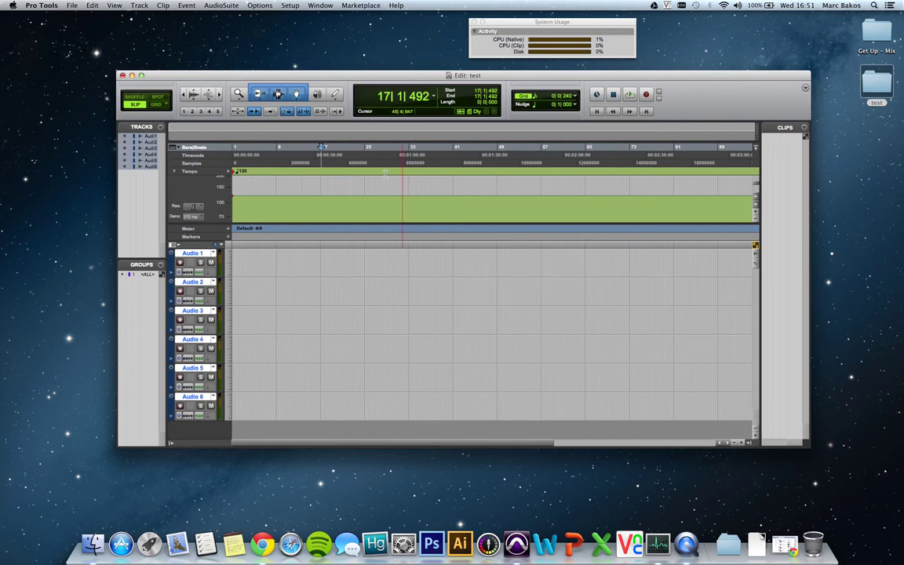